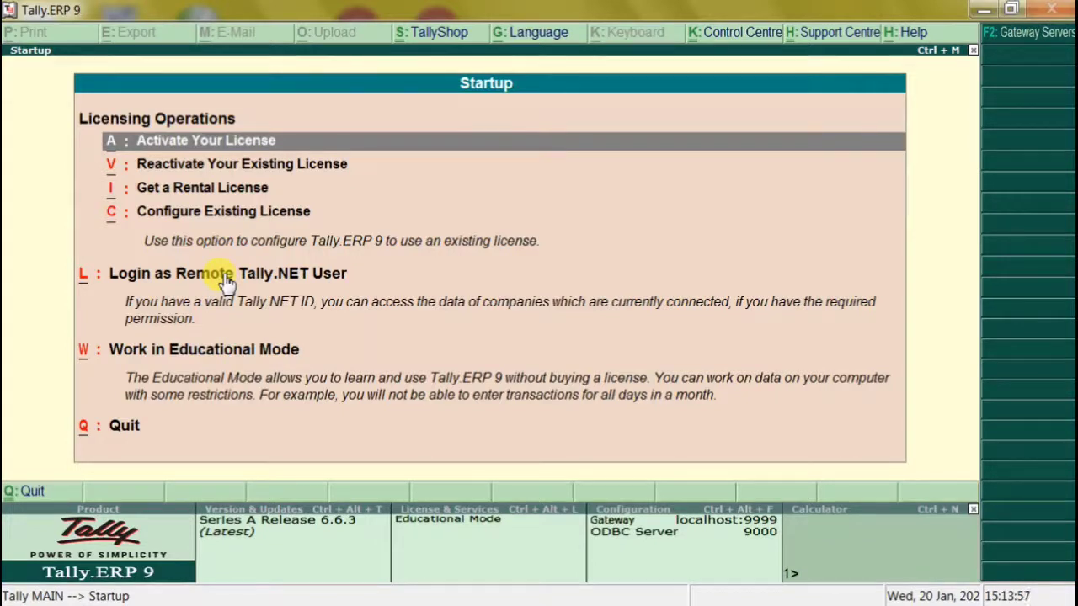
Choose Configure Existing License on the Startup screen.
left_click(144, 212)
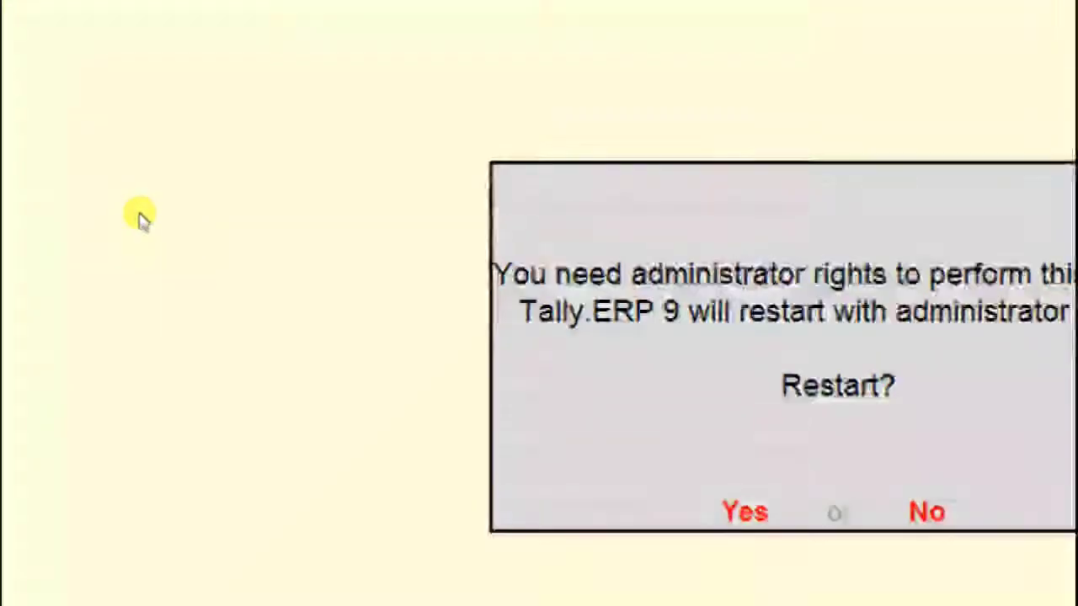
Answer Yes to the administrator restart prompt, then shut the loaded company with Alt+F1.
key("y")
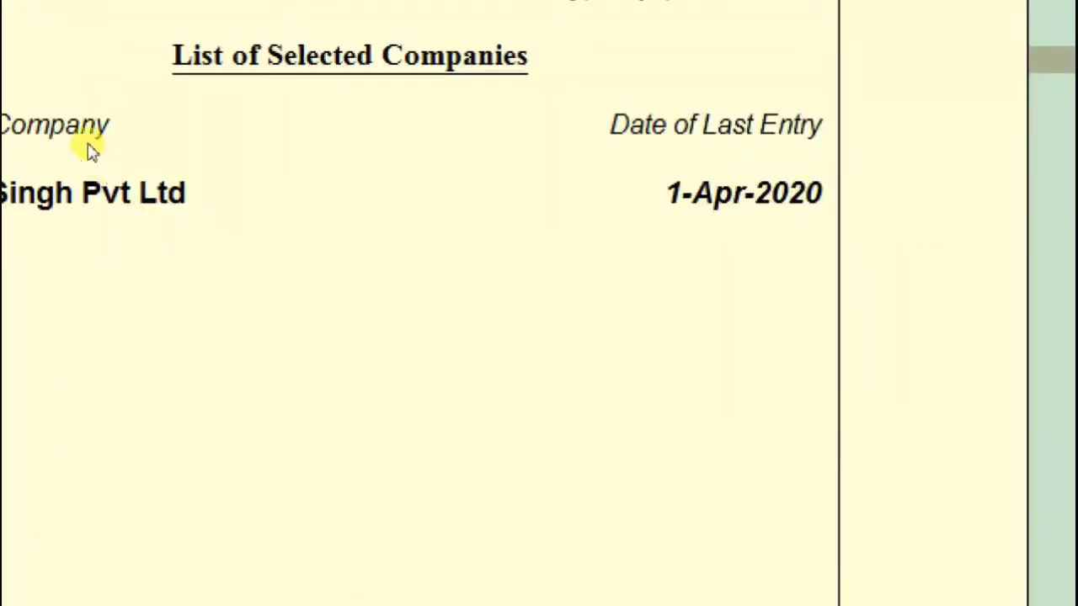
key("alt+F1")
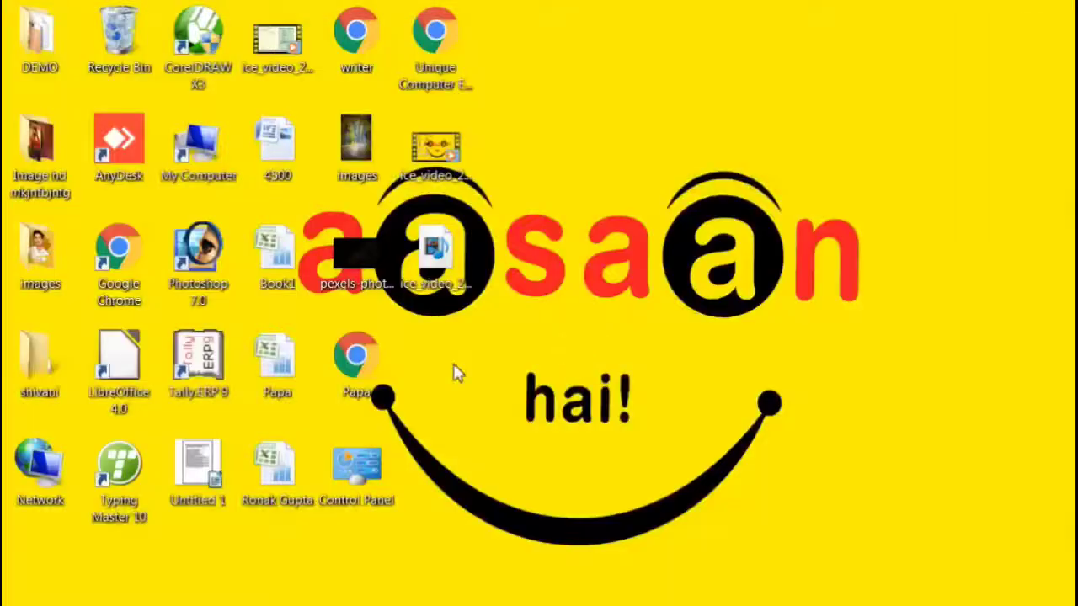
Launch Tally.ERP 9 from its desktop shortcut.
double_click(187, 366)
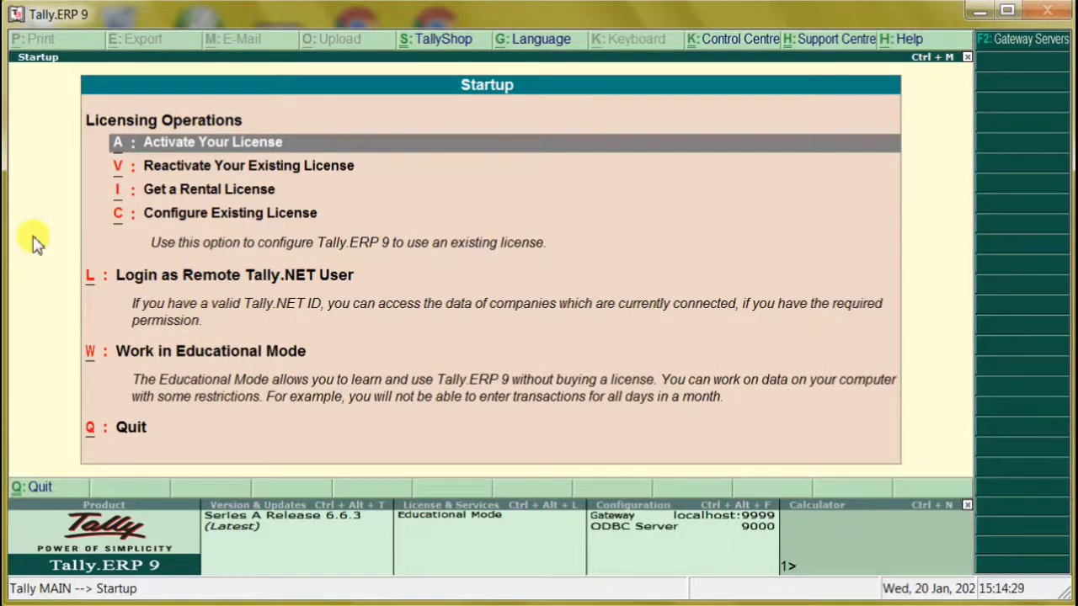
Browse the Licensing Operations list, then select Activate Your License.
key("Down")
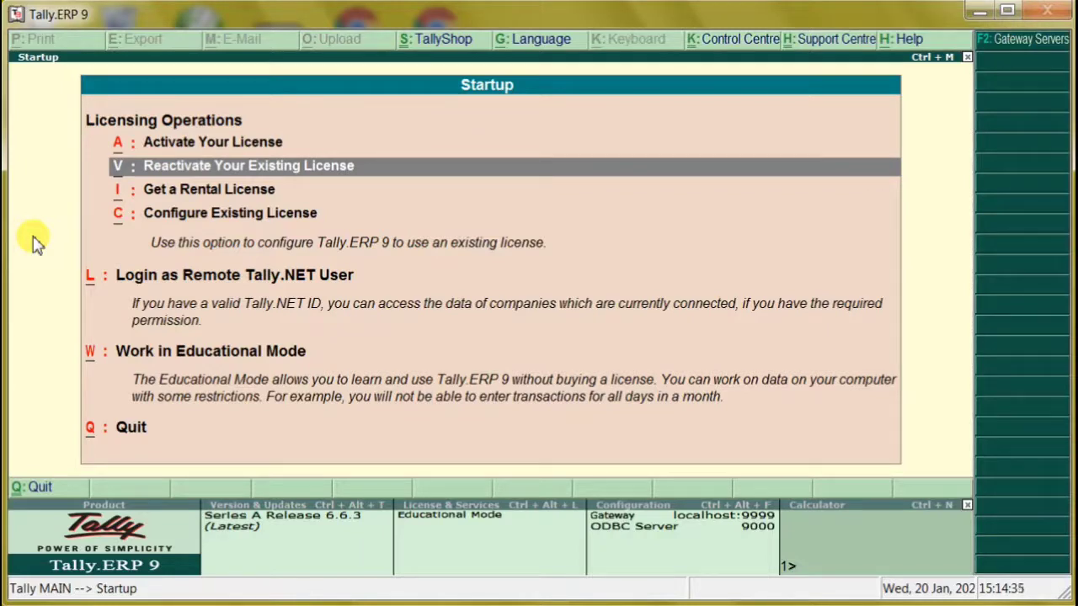
key("Down")
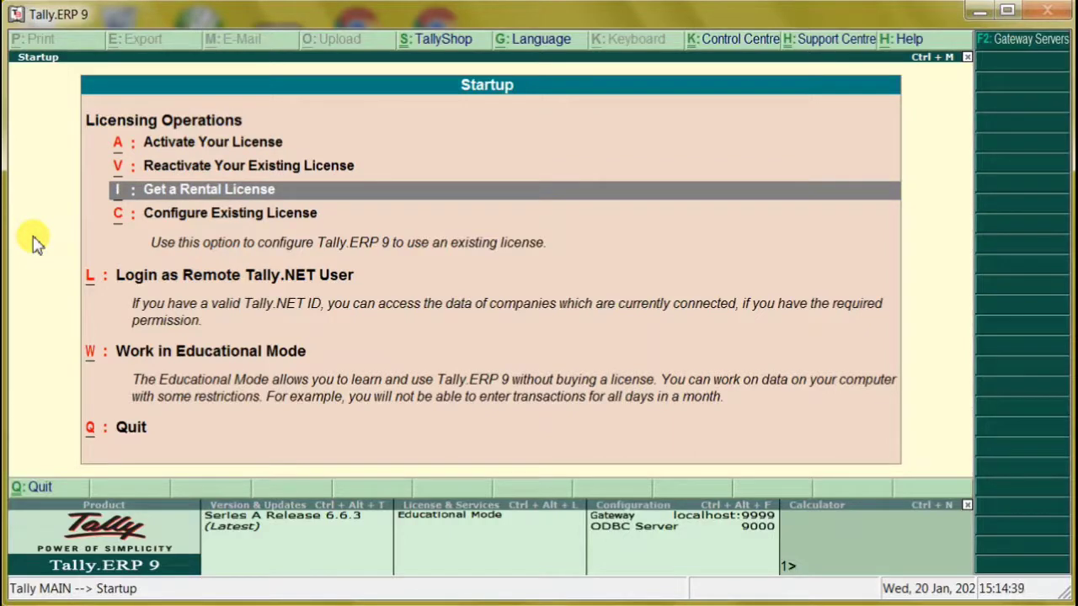
key("Down")
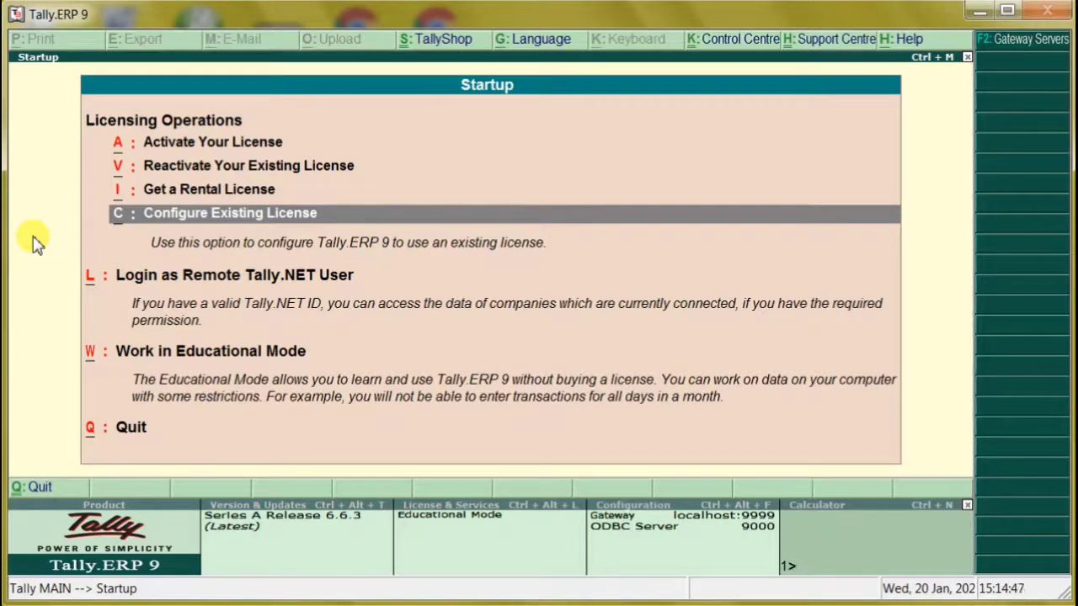
key("Down")
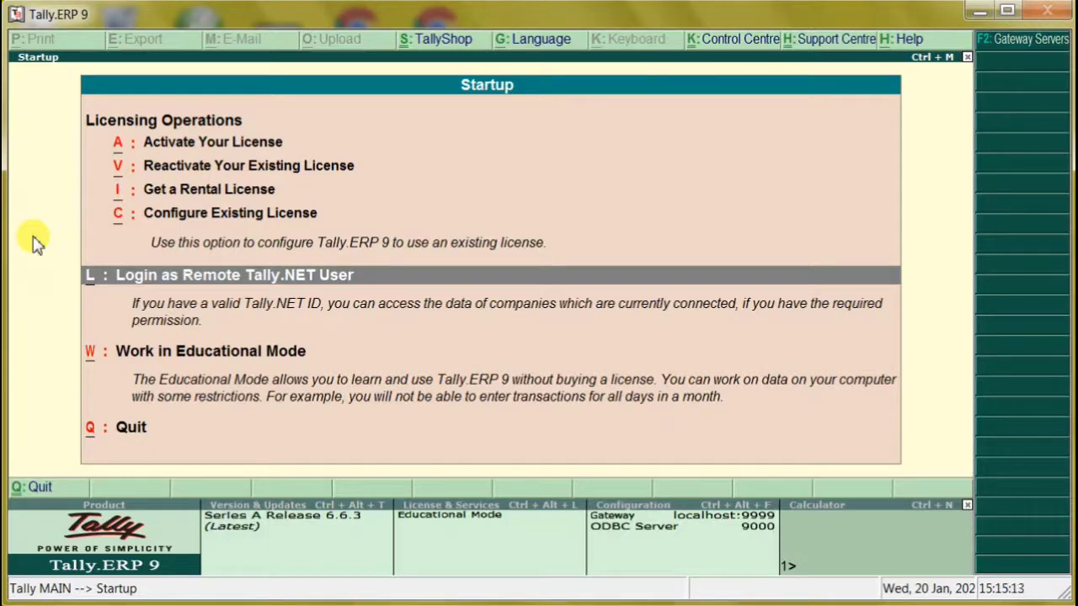
key("Up")
key("Up")
key("Up")
key("Up")
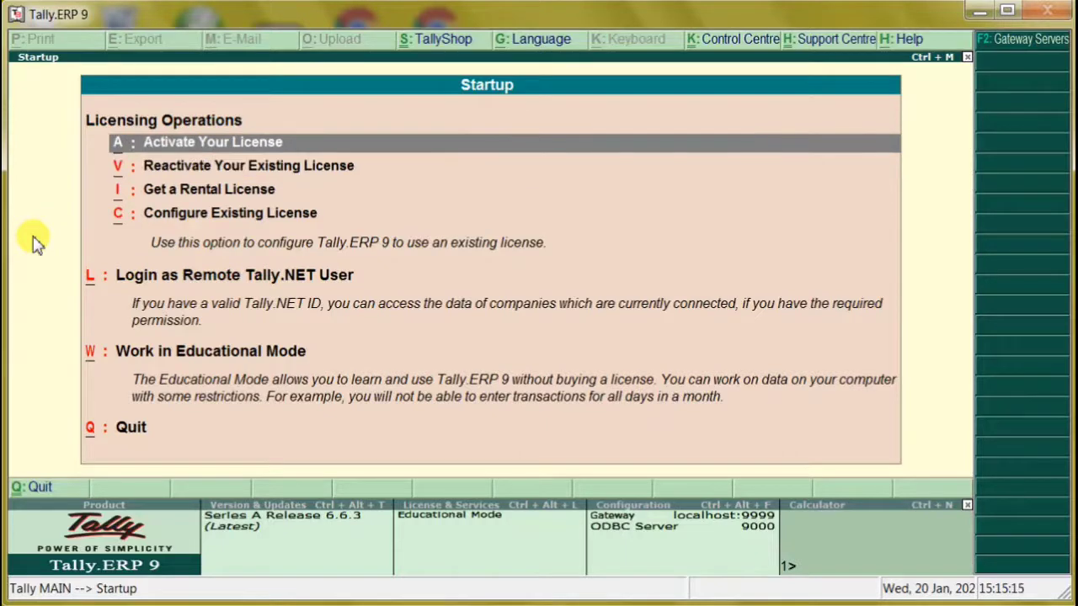
key("Return")
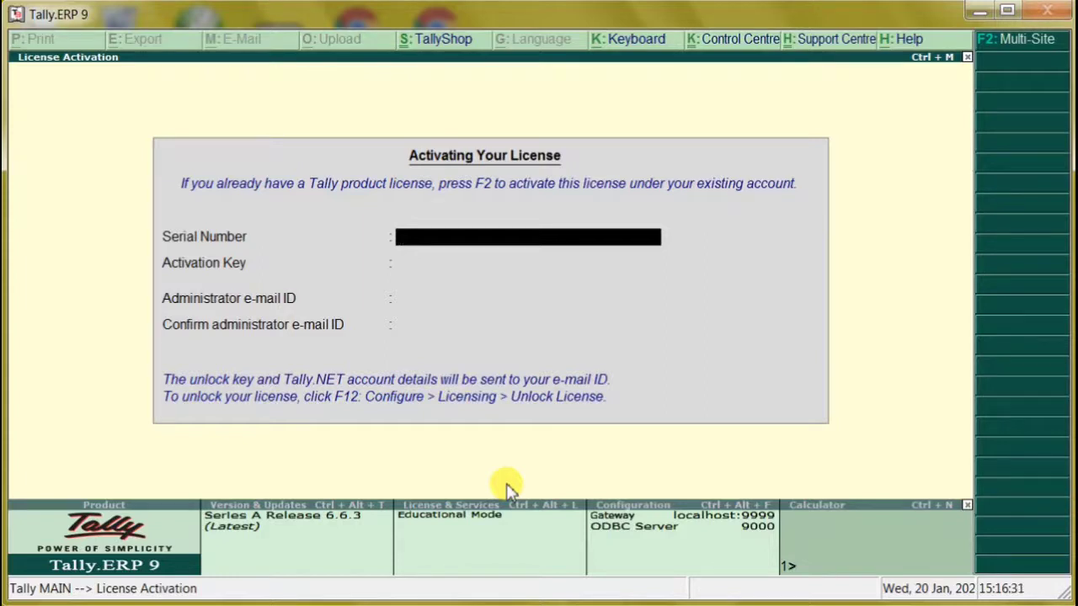
Exit the License Activation form back to the Startup licensing options.
key("Escape")
key("Down")
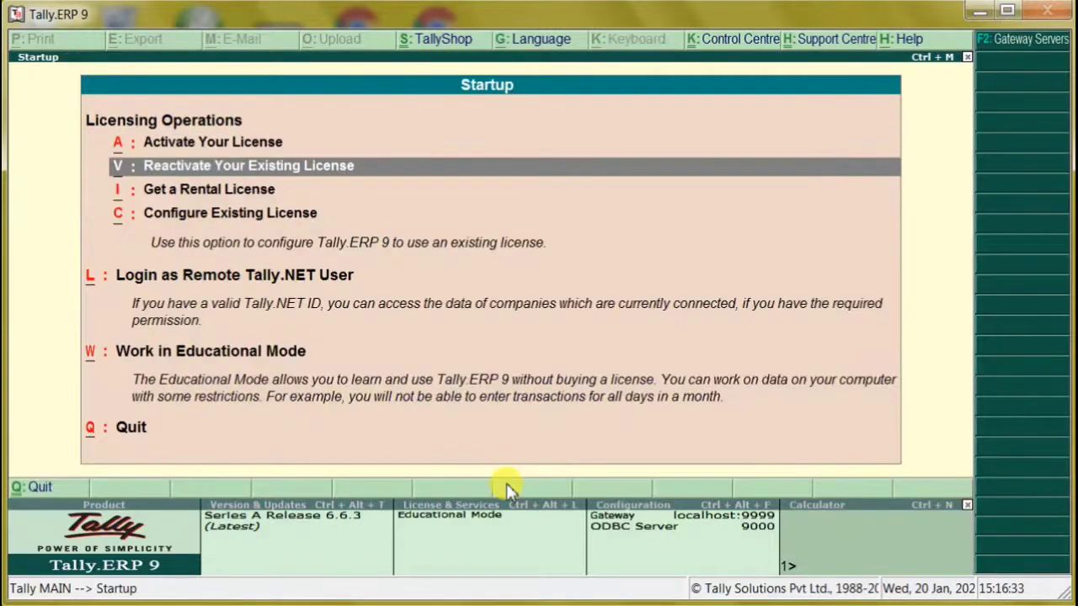
Select Work in Educational Mode to reach the Gateway of Tally.
key("Down")
key("Down")
key("Down")
key("Down")
key("Down")
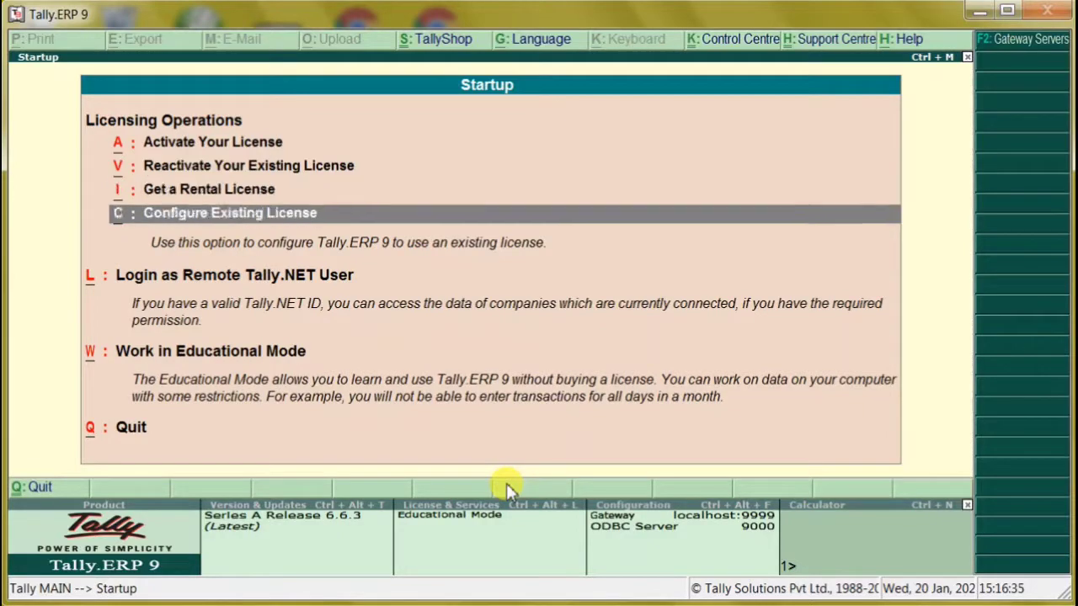
key("Up")
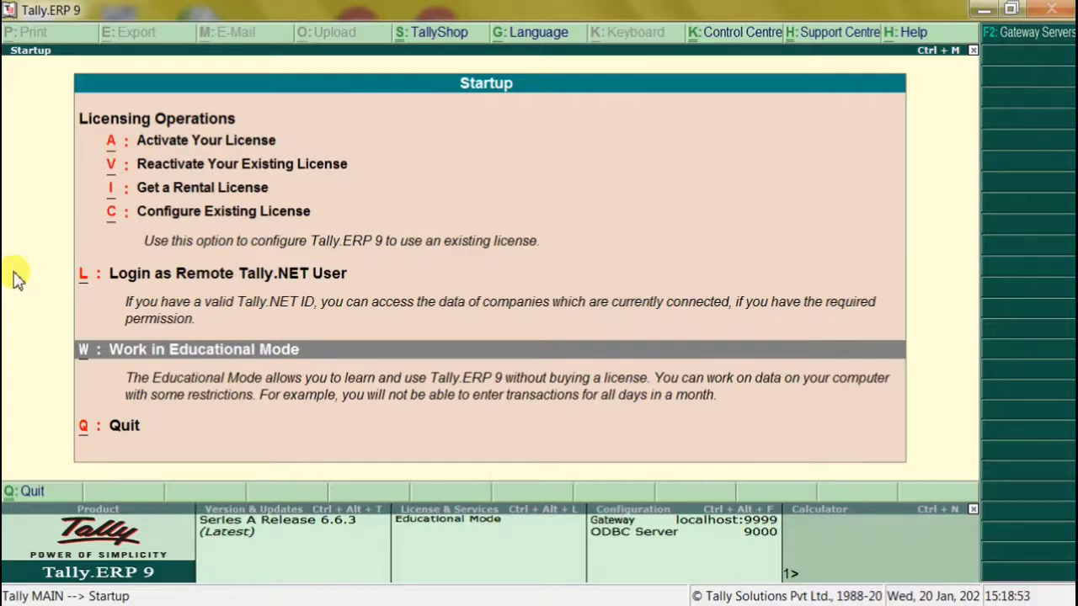
key("Return")
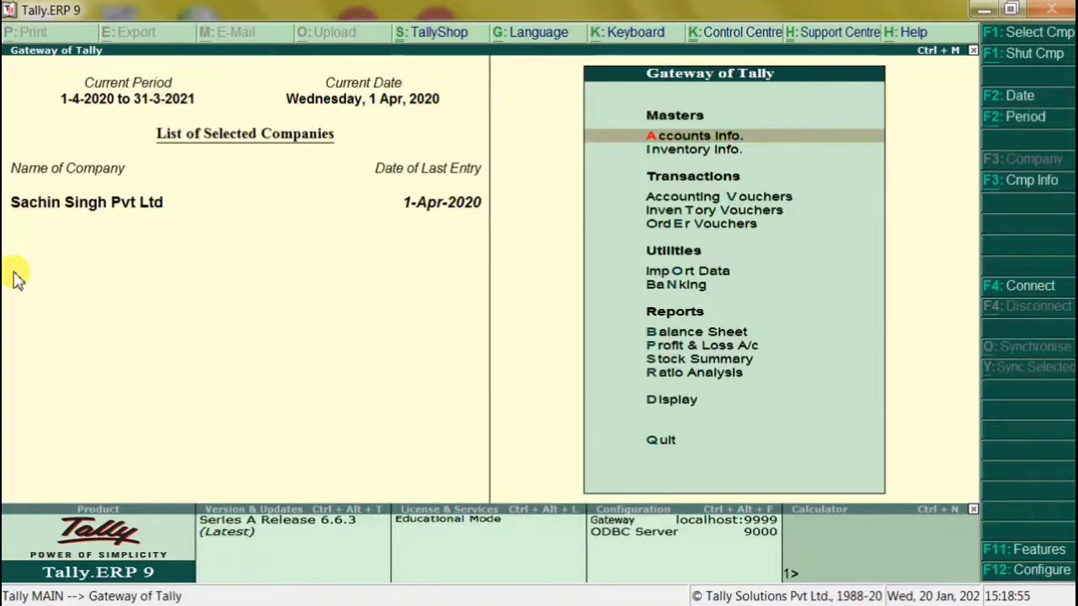
Shut the loaded company with Alt+F1 to show the Company Info. menu.
key("alt+F1")
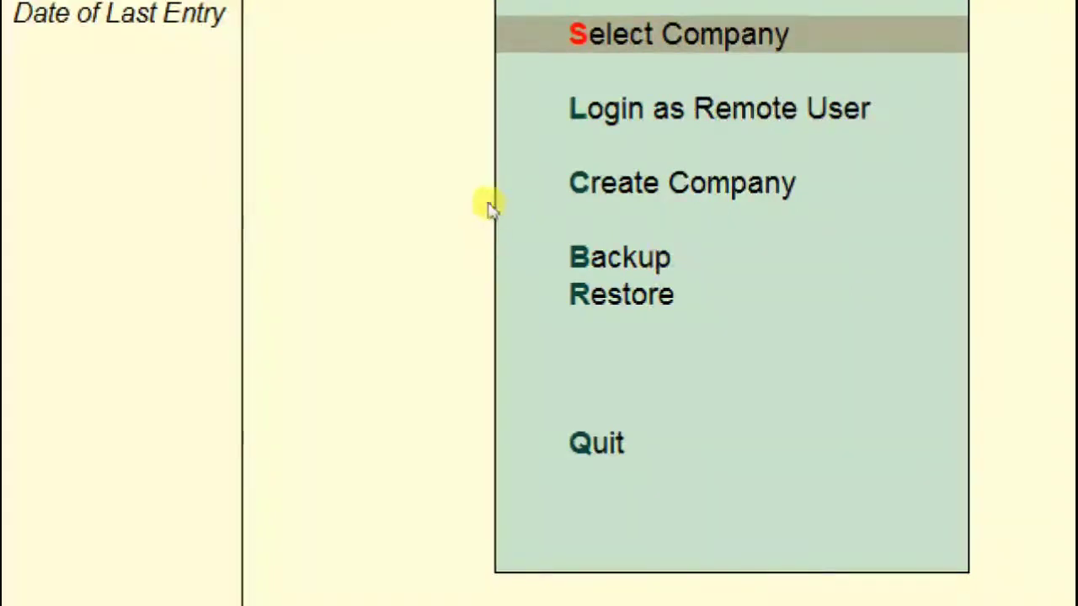
Select Create Company from the Company Info. menu.
key("Down")
key("Down")
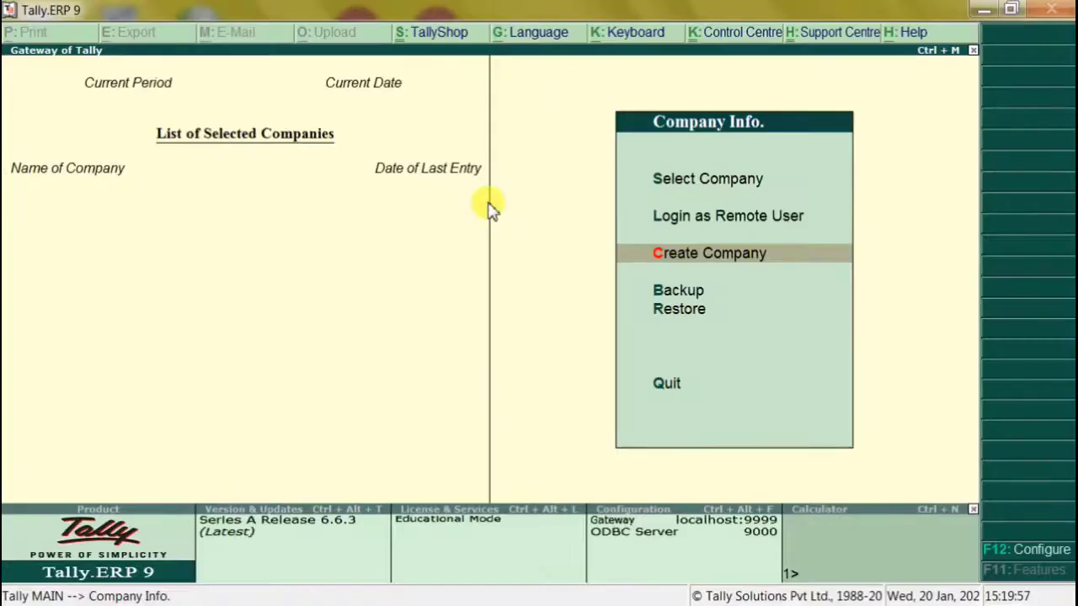
key("Return")
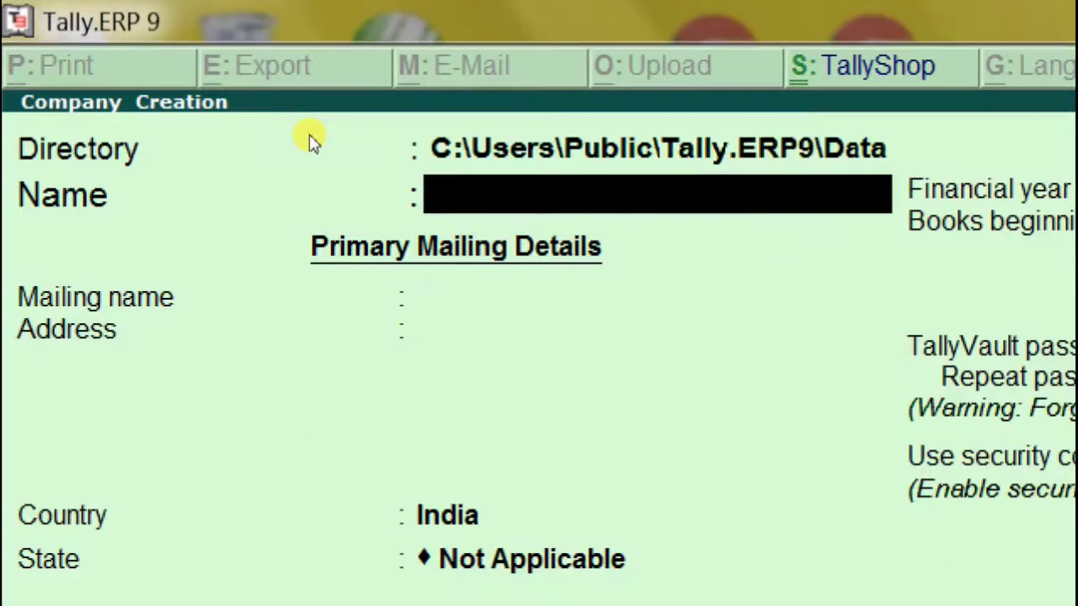
Enter UCEAGRA as the company name and keep it as the mailing name.
type("UCEAGRA")
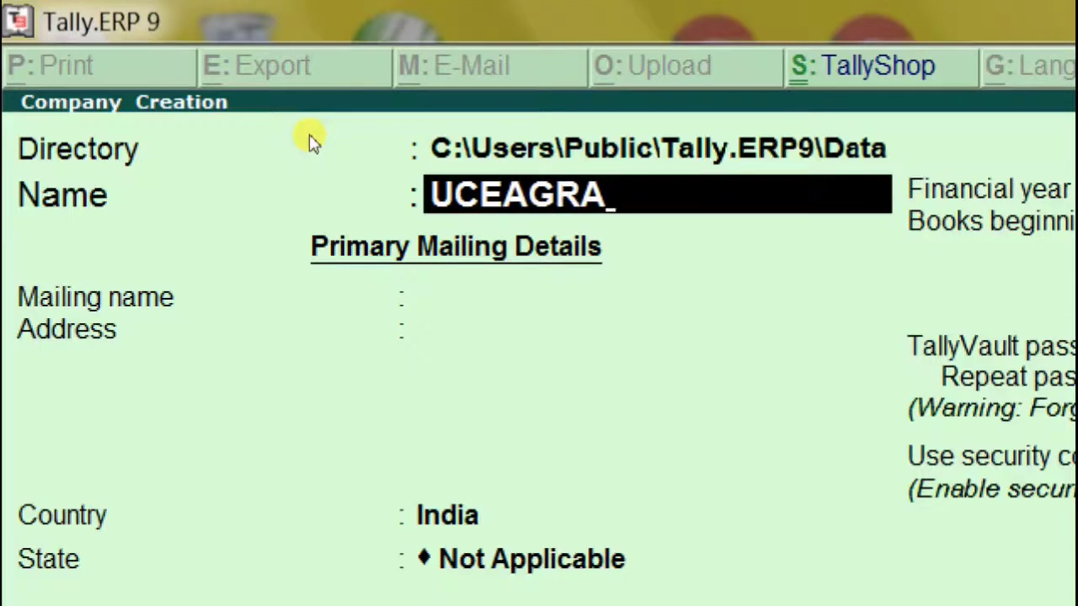
key("Return")
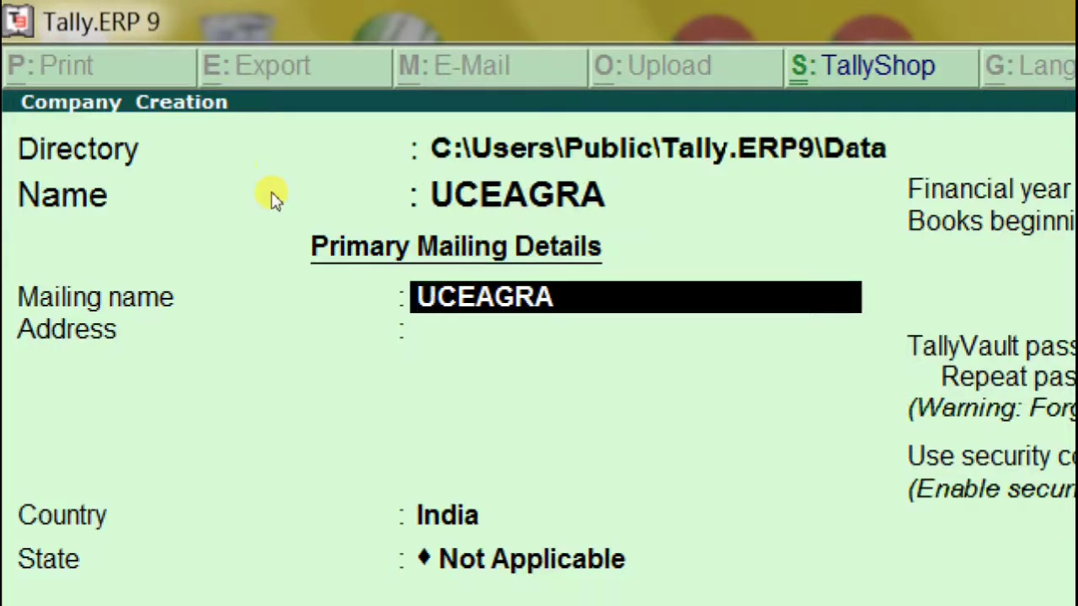
key("Return")
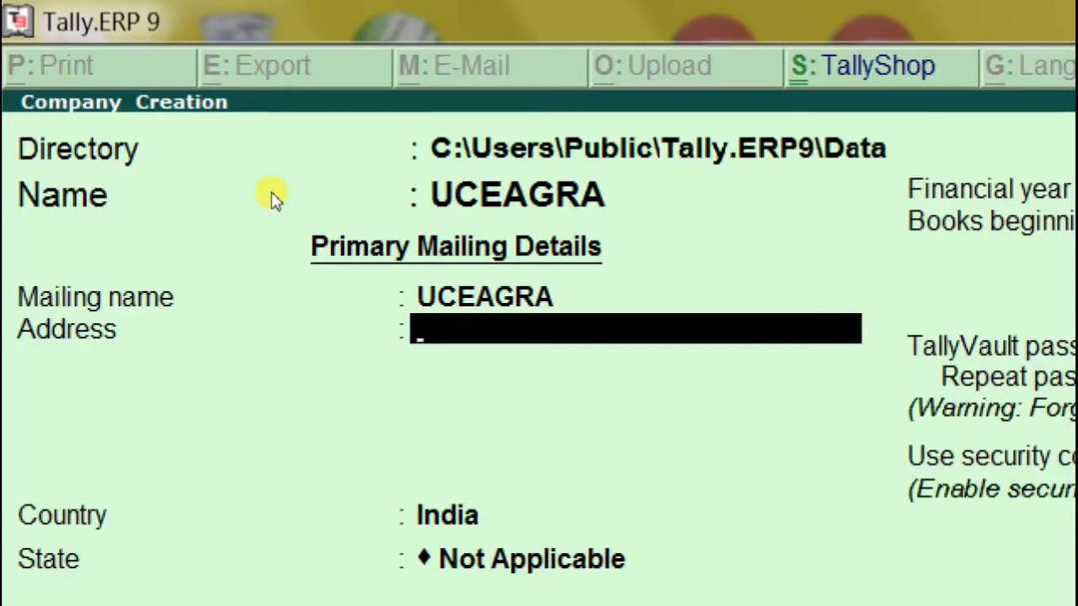
Enter the locality as the first address line, fixing typos along the way.
type("SANJEEV ANGAR")
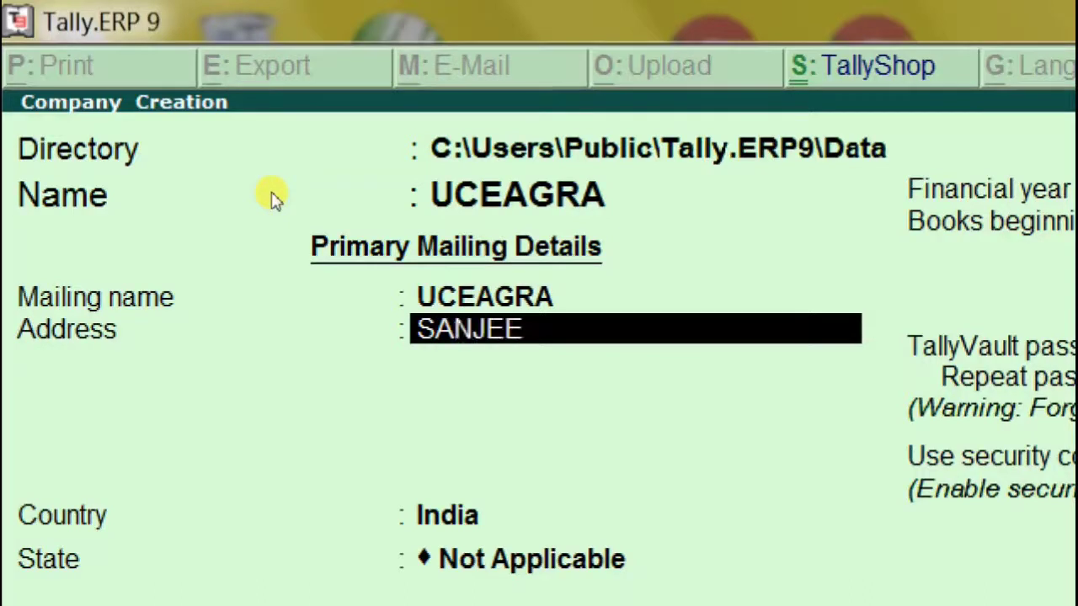
key("BackSpace")
key("BackSpace")
key("BackSpace")
key("BackSpace")
key("BackSpace")
type("NAGAR")
key("Return")
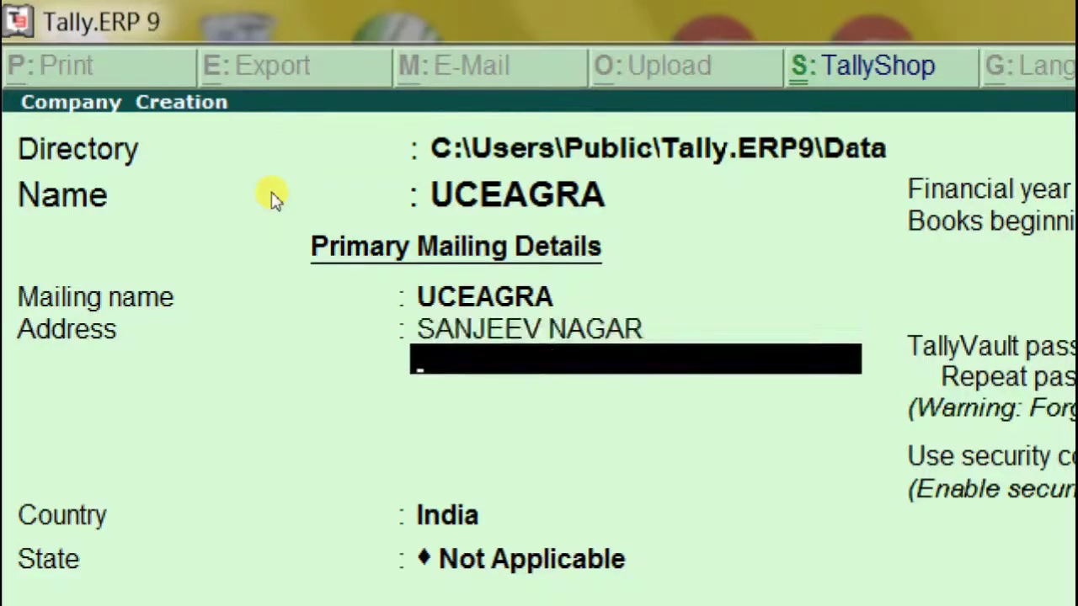
Add the second address line and the city as the third, then move to Country.
type("FOUDNY")
key("BackSpace")
key("BackSpace")
key("BackSpace")
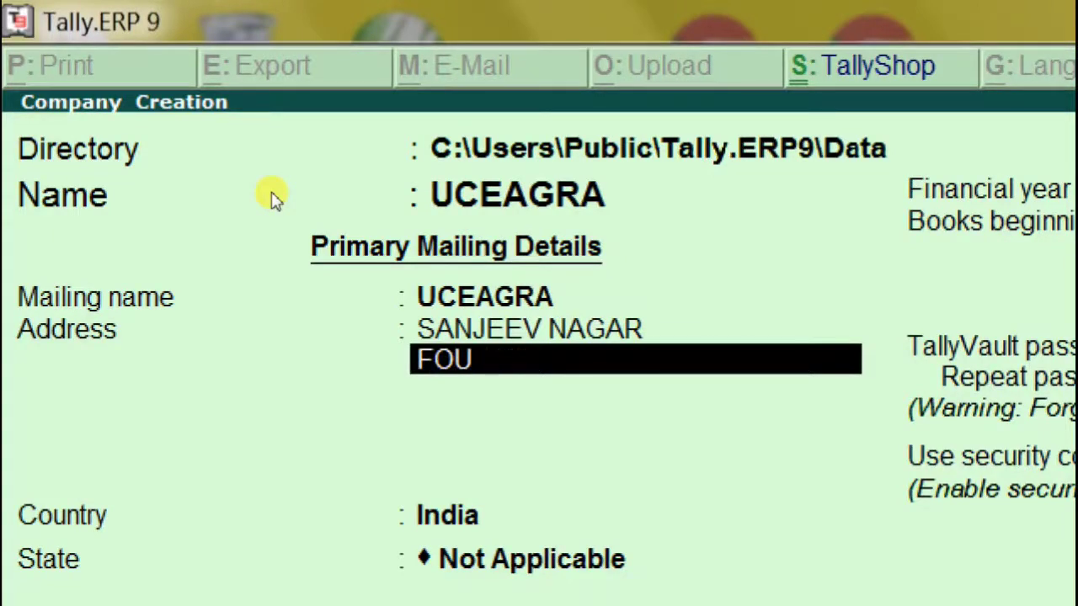
key("BackSpace")
key("BackSpace")
key("BackSpace")
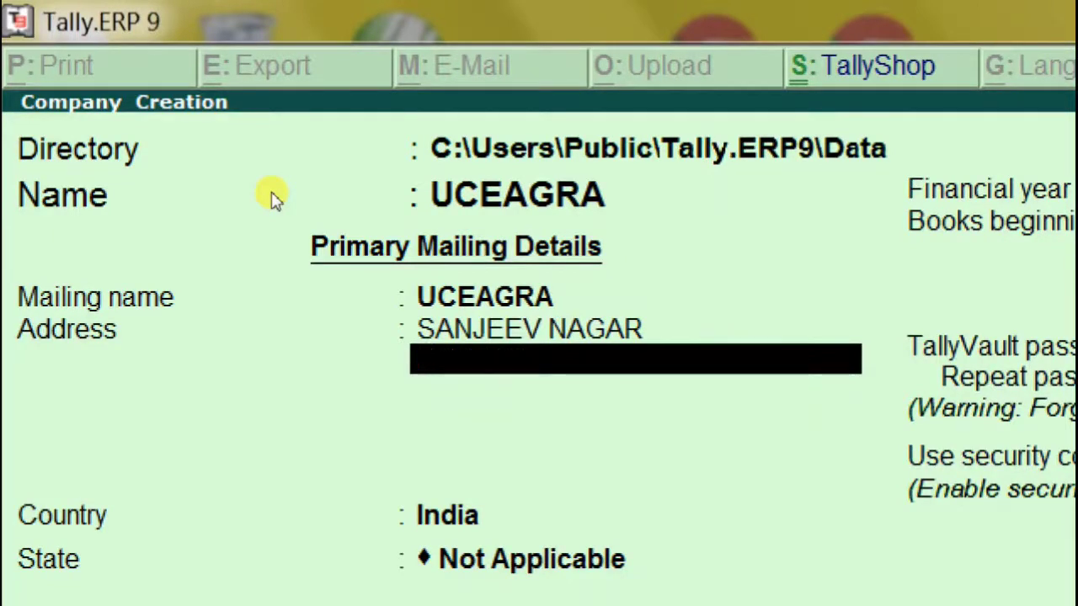
key("BackSpace")
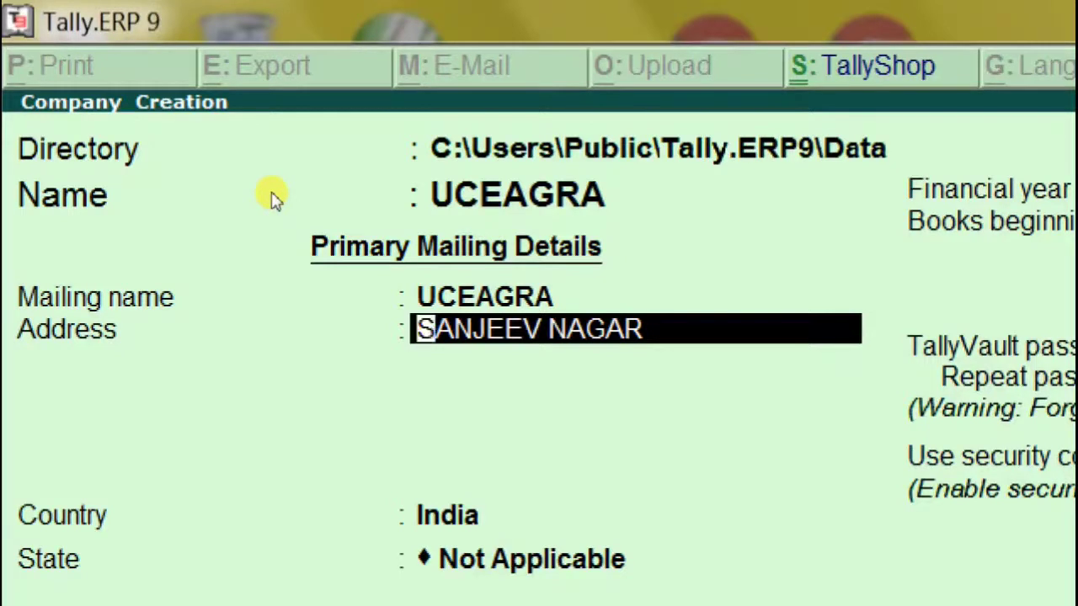
key("Return")
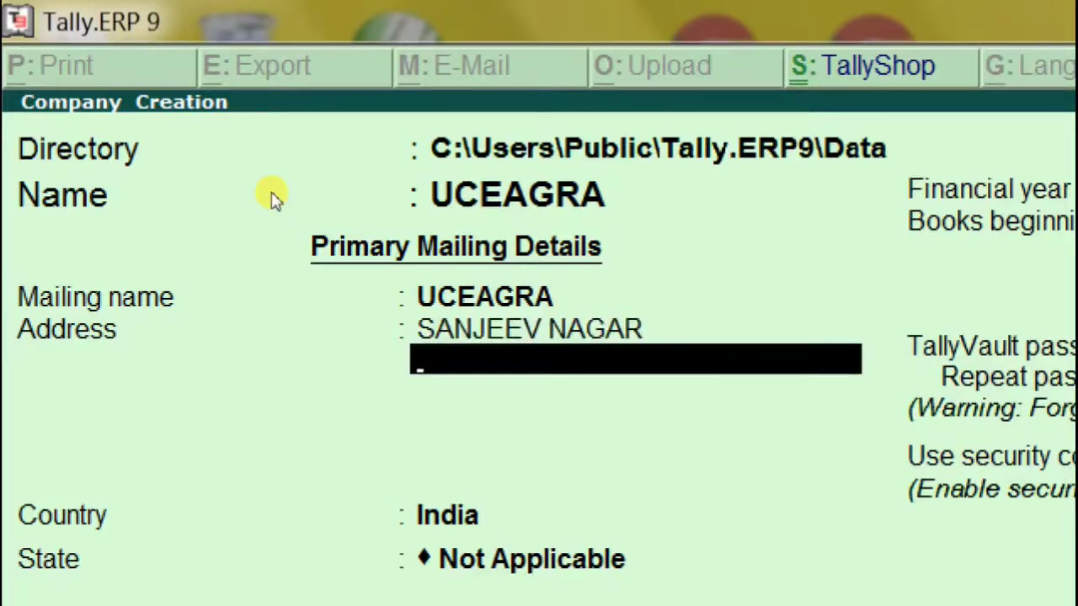
type("FOUNDRY NAGAR")
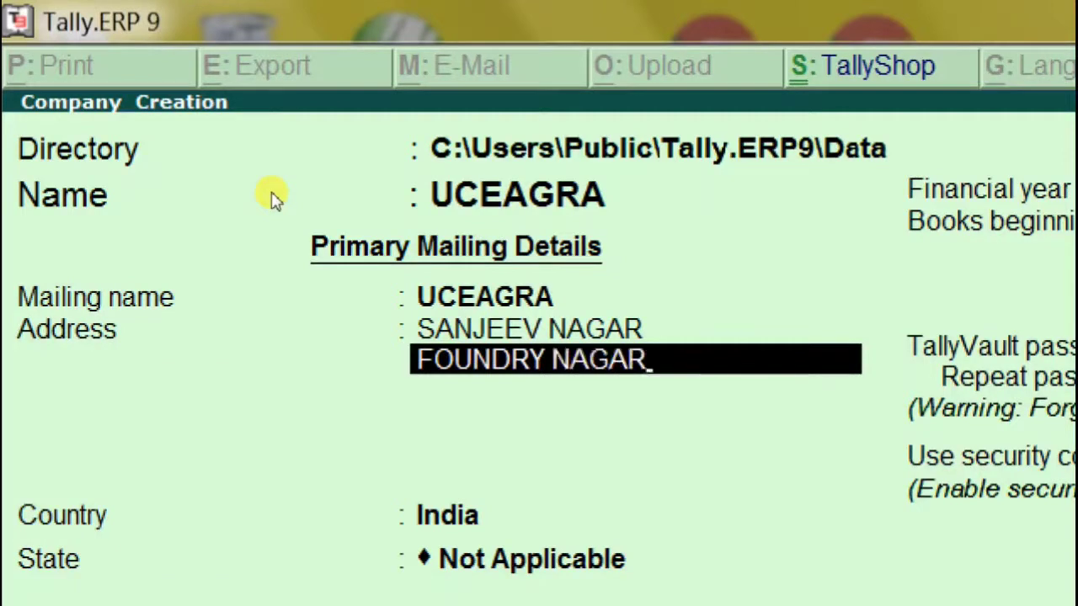
key("Return")
type("AGRA")
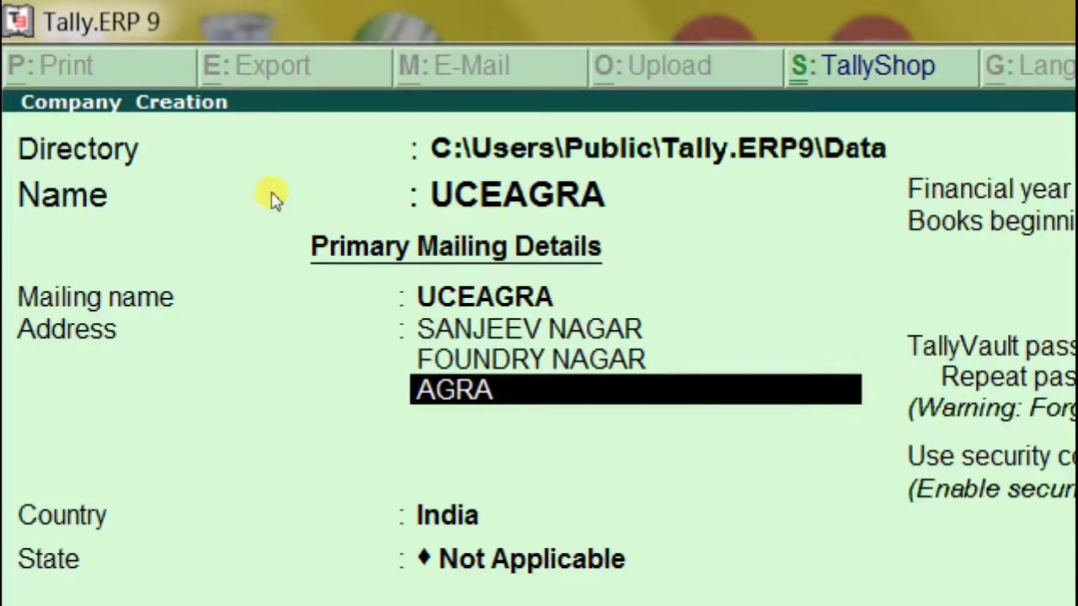
key("Return")
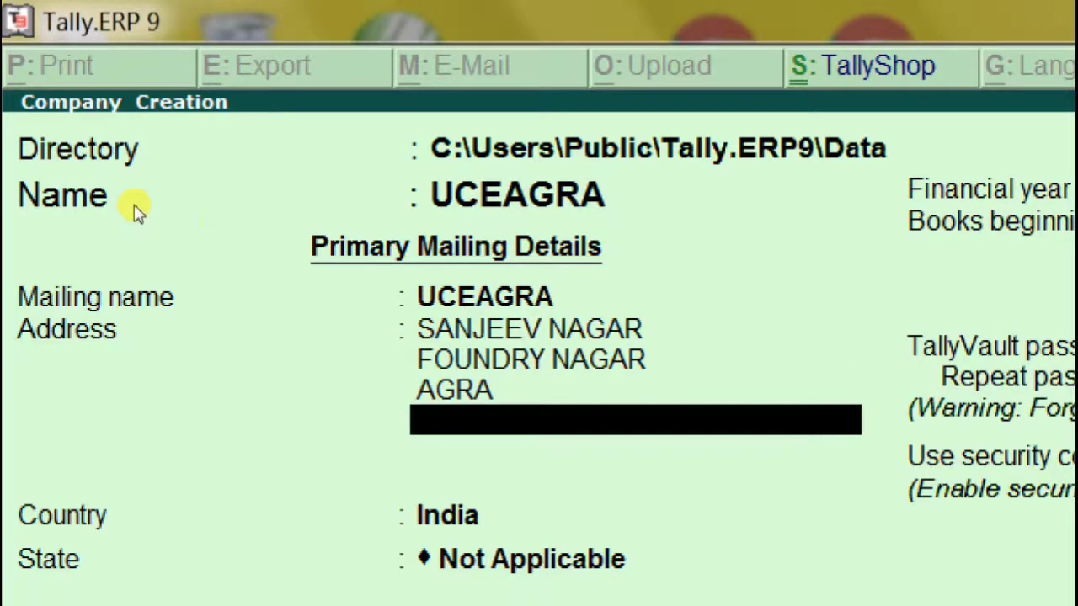
key("Return")
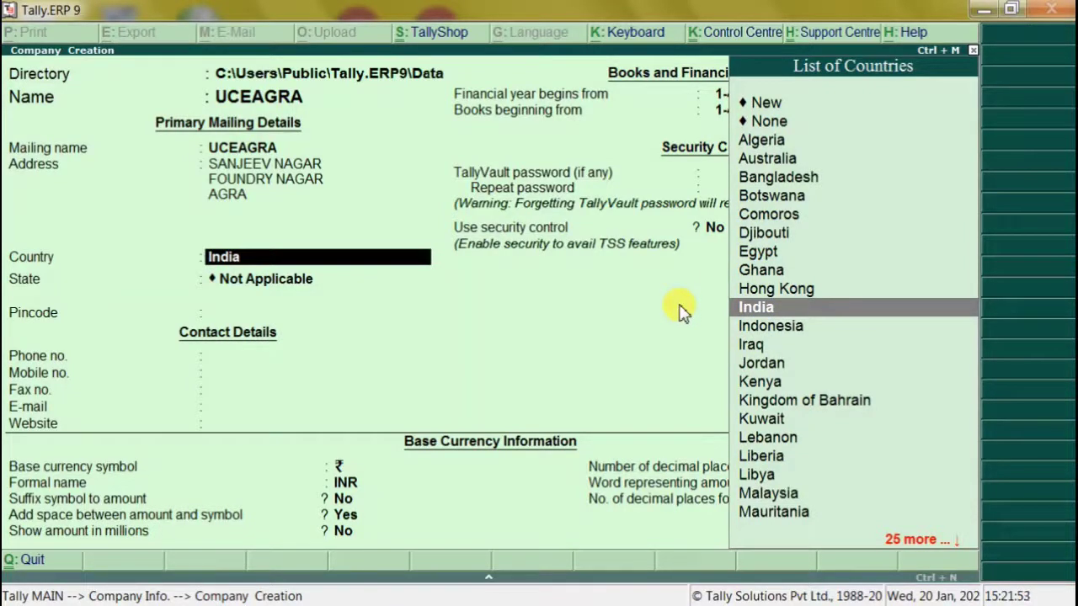
Keep India as the country and pick Uttar Pradesh from the filtered state list.
key("Return")
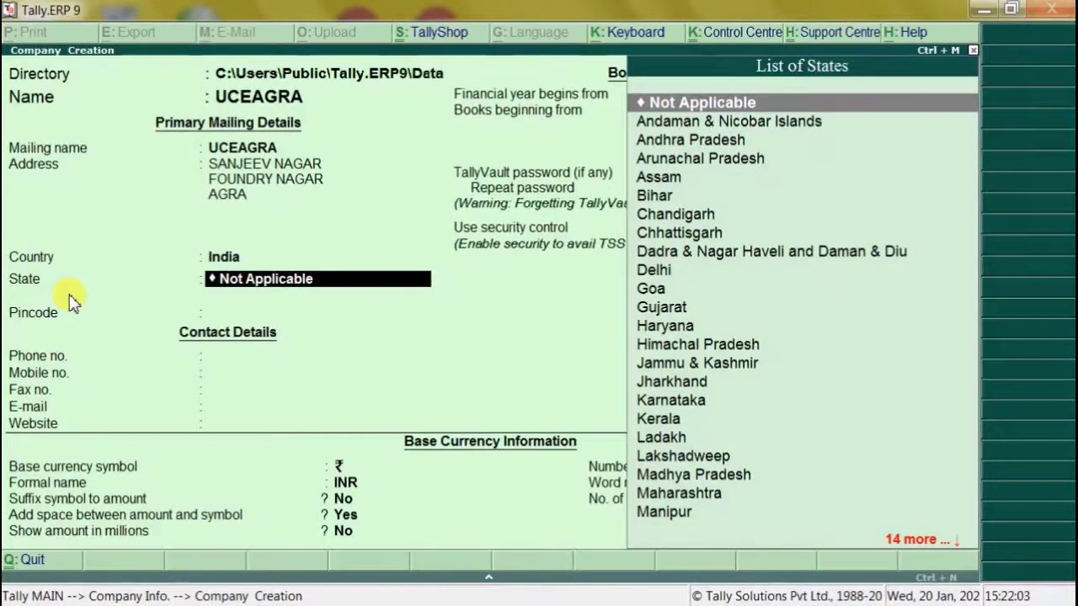
type("U")
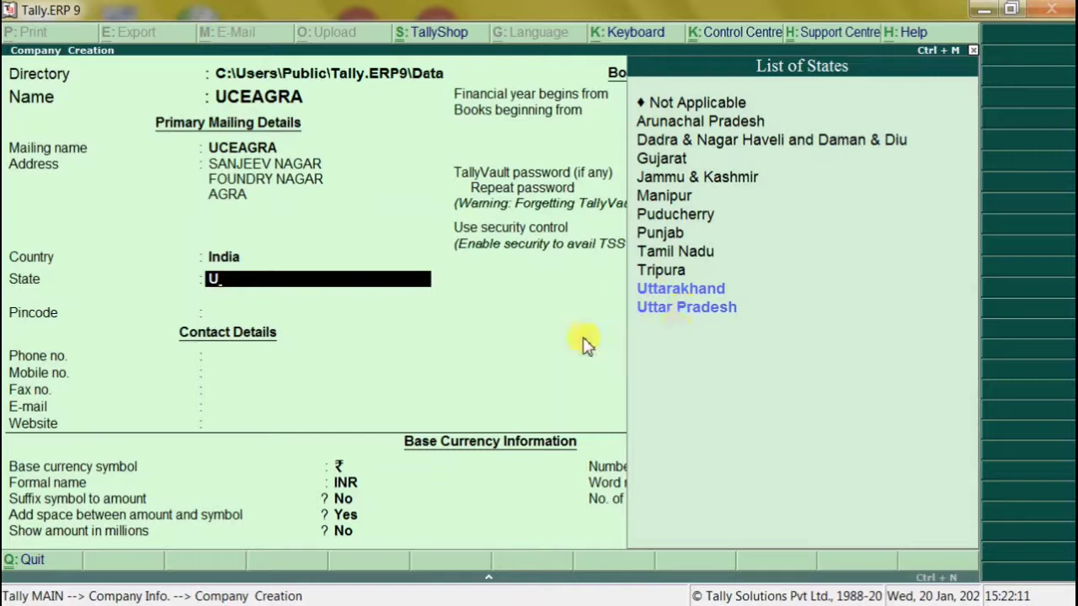
key("Down")
key("Down")
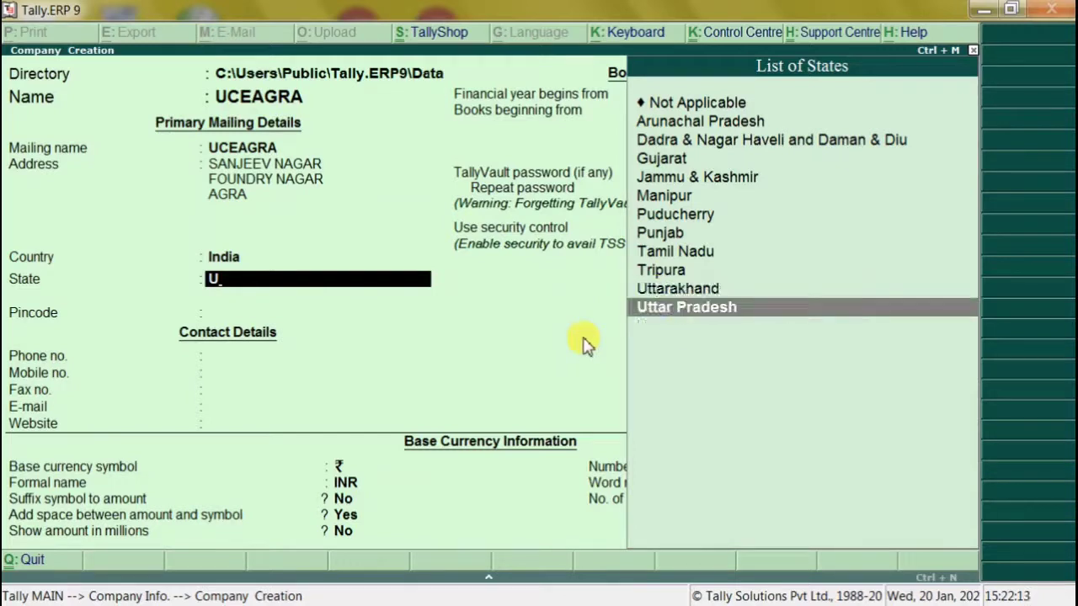
key("Return")
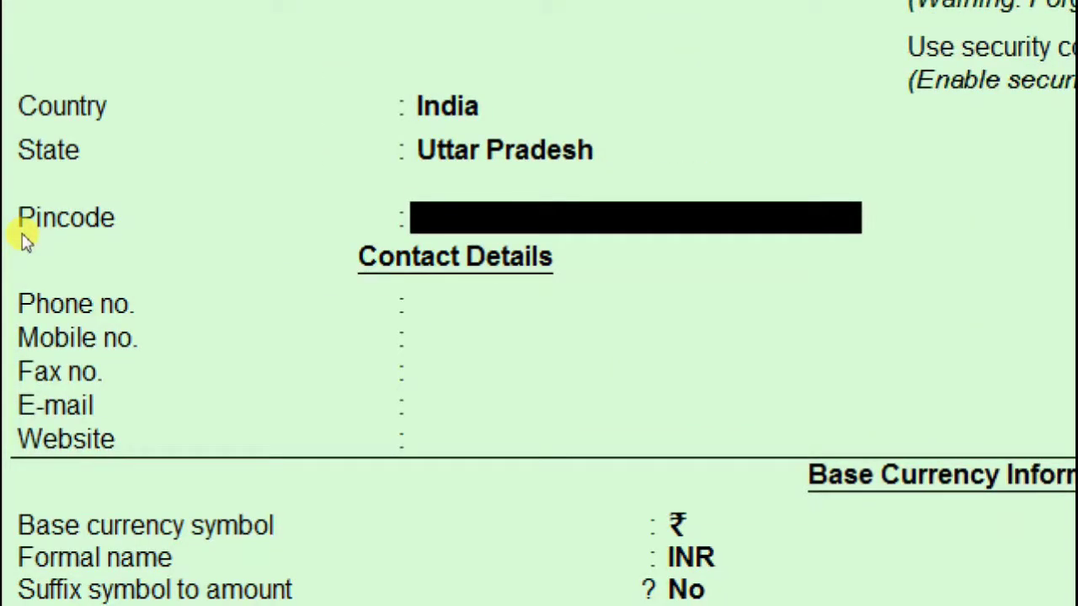
Fill the Pincode, Phone No. and Mobile No. fields with the company's postal code and numbers.
type("282006")
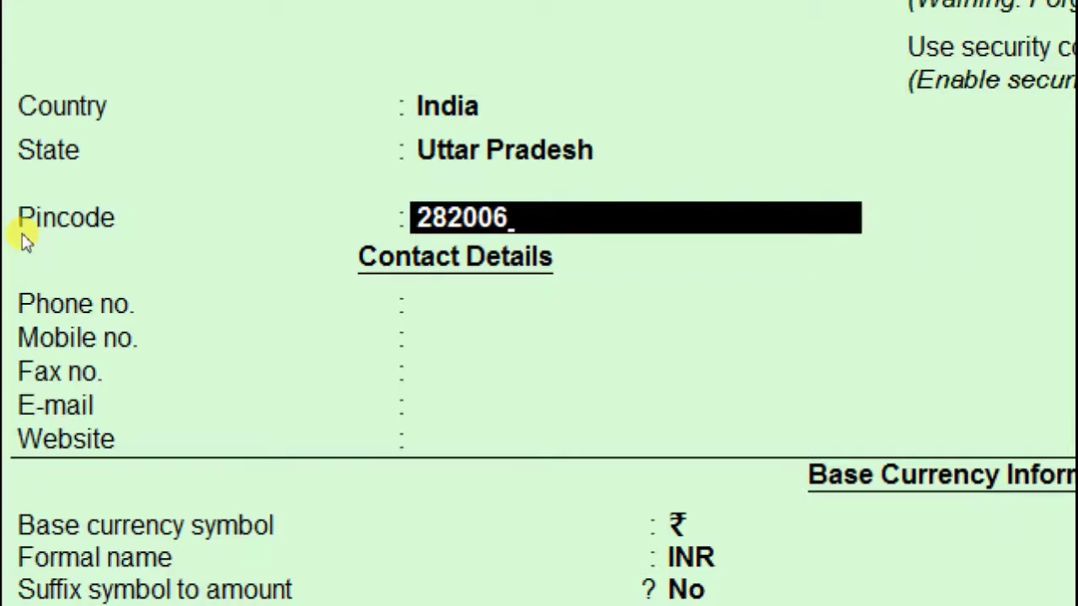
key("Return")
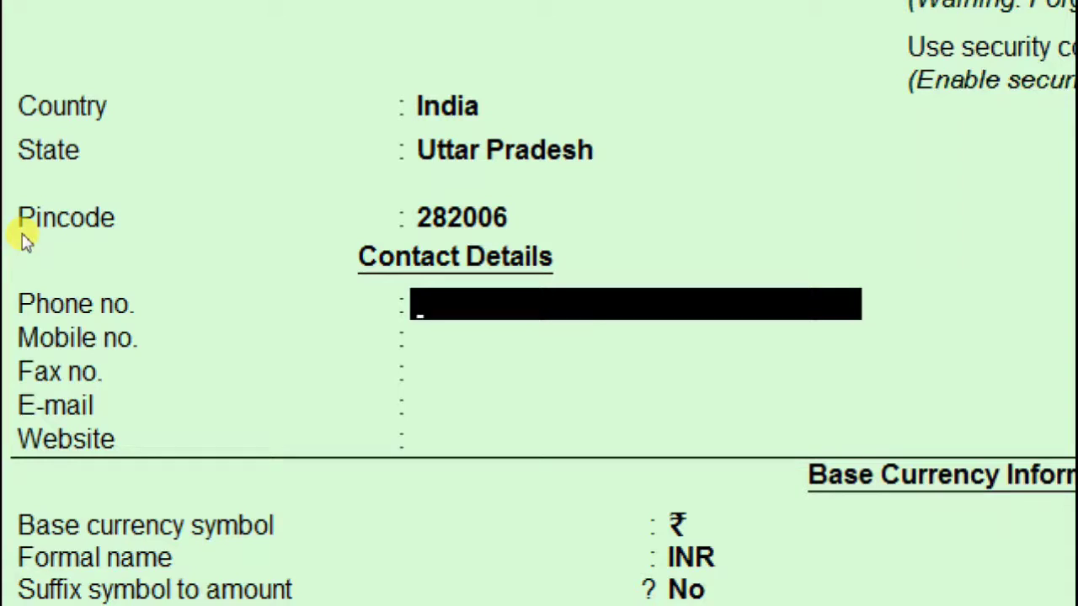
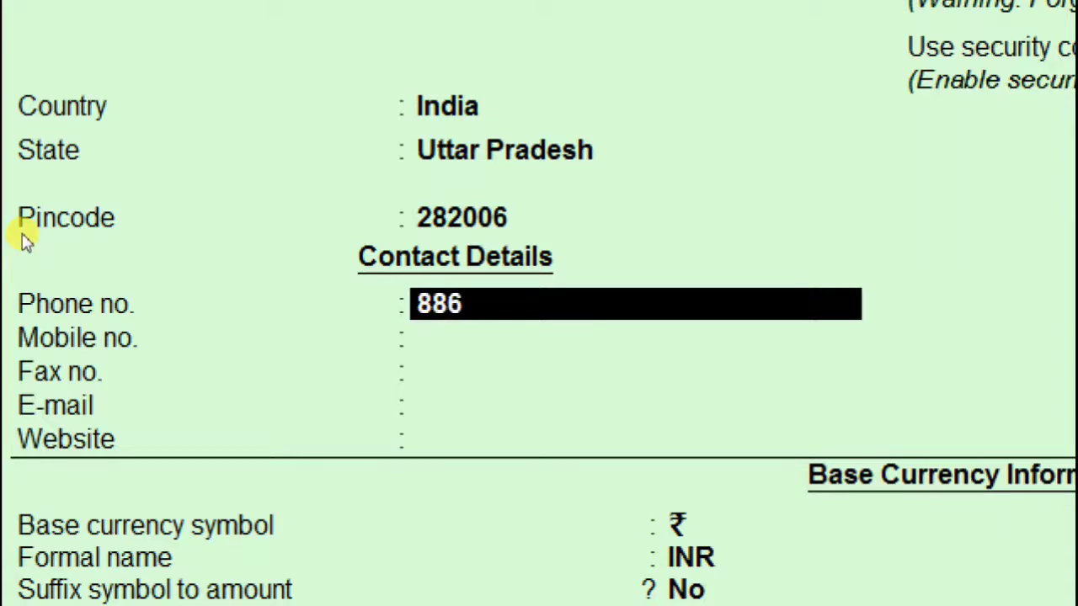
key("Return")
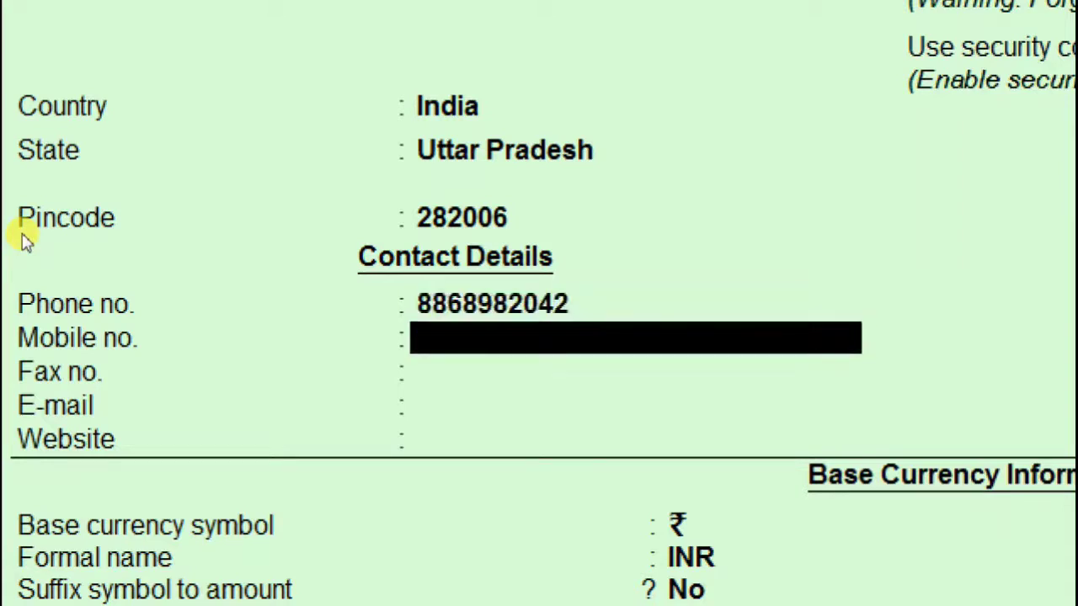
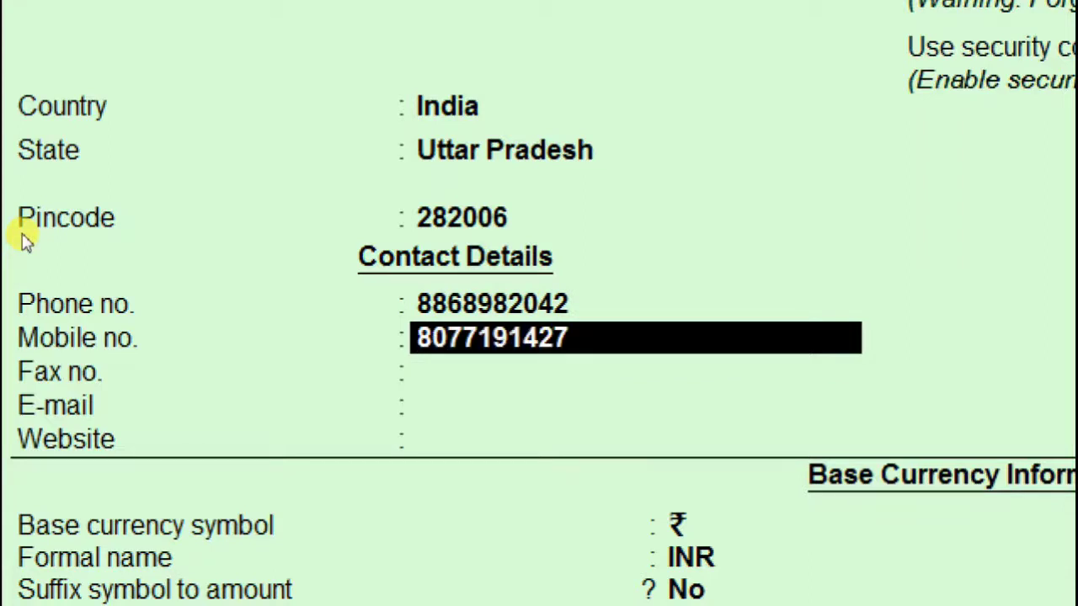
key("Return")
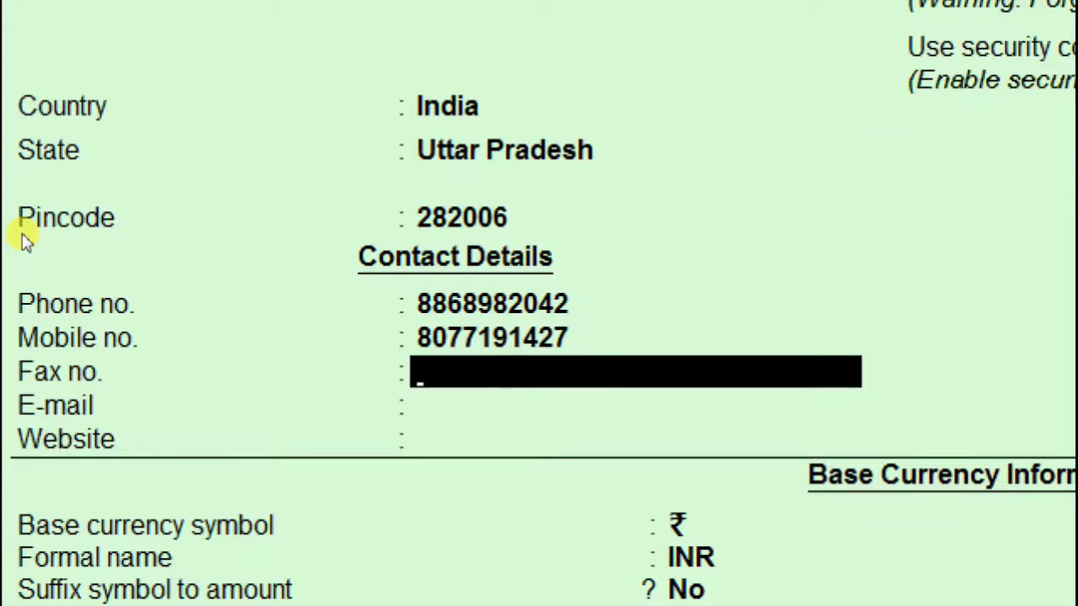
type("A-9562")
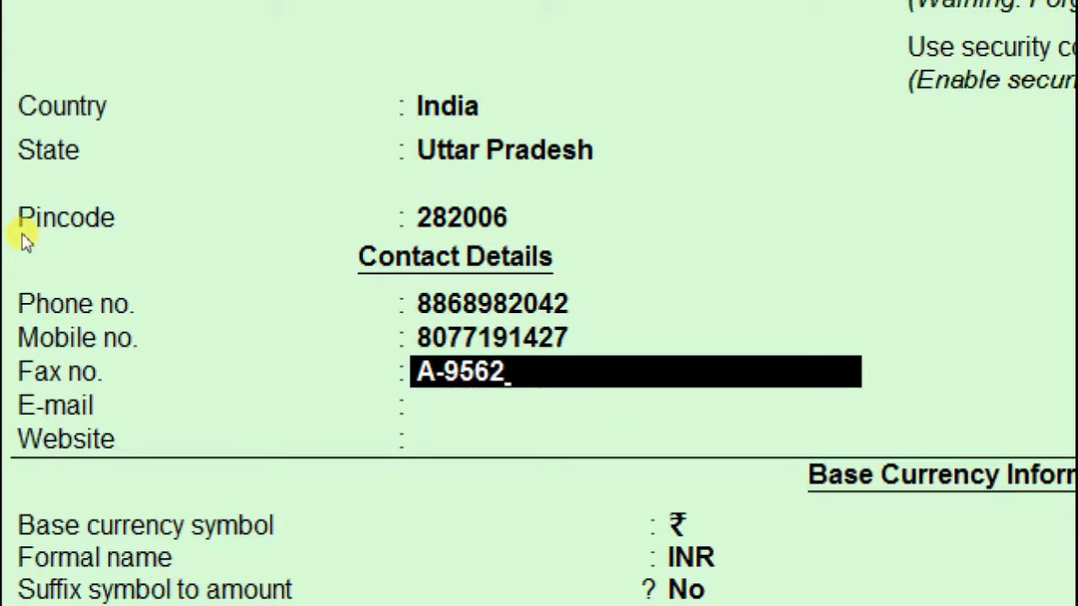
key("Return")
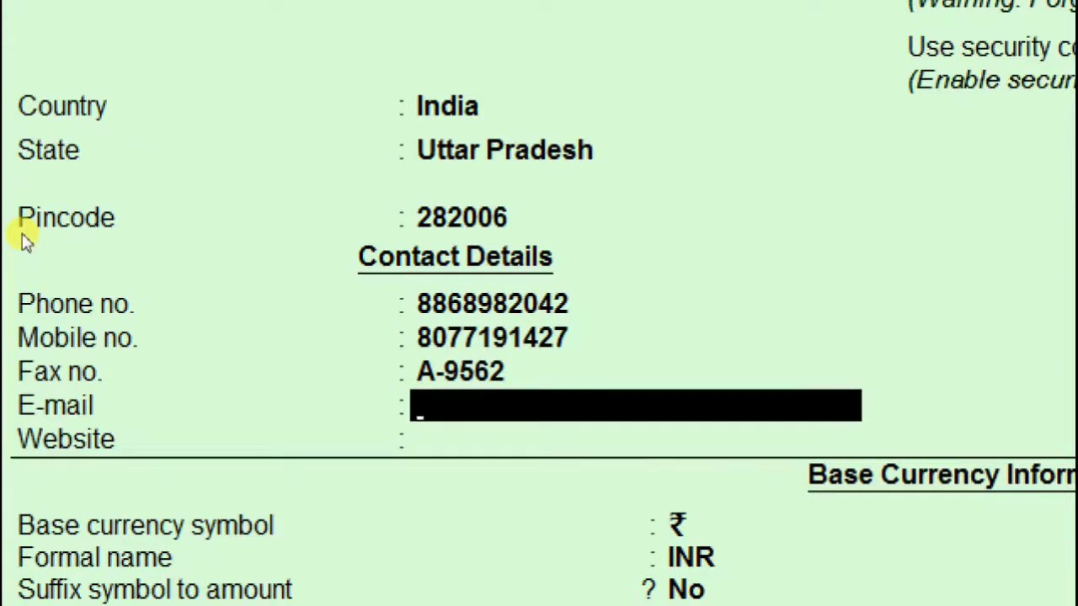
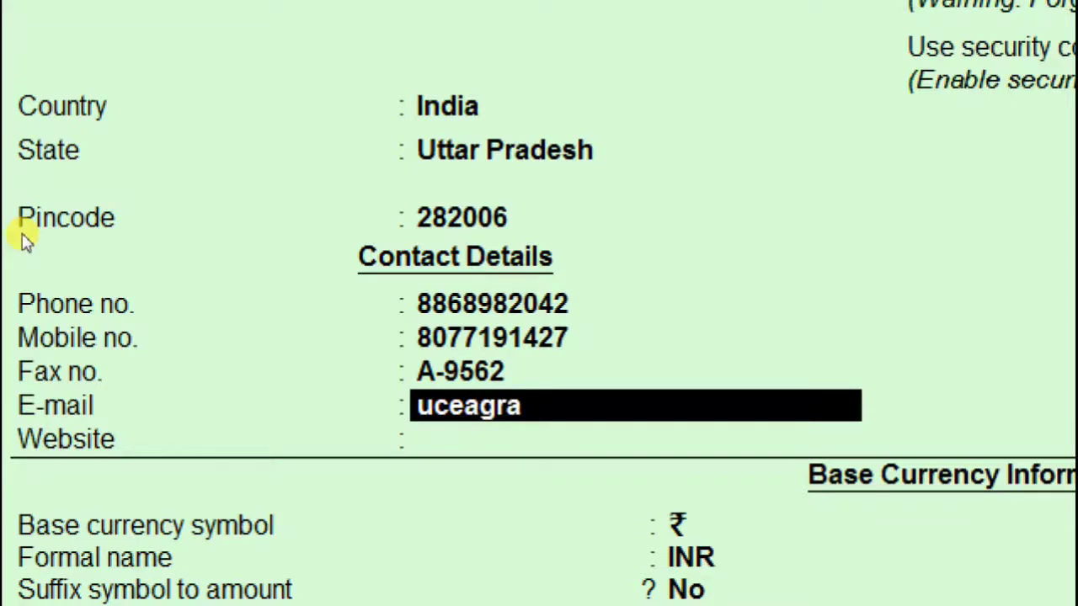
key("Return")
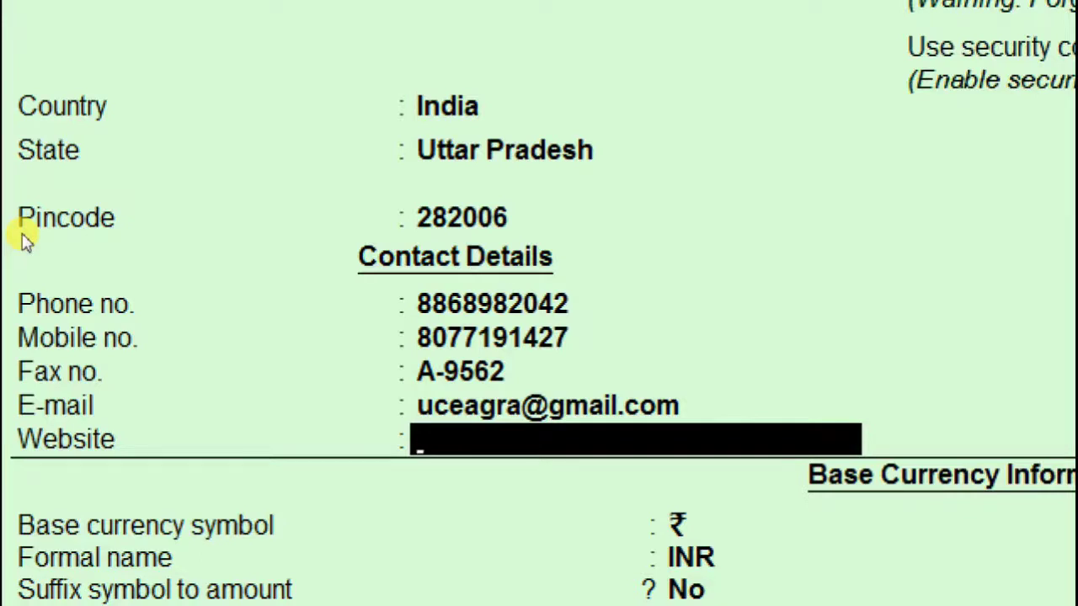
type("www.uceagra")
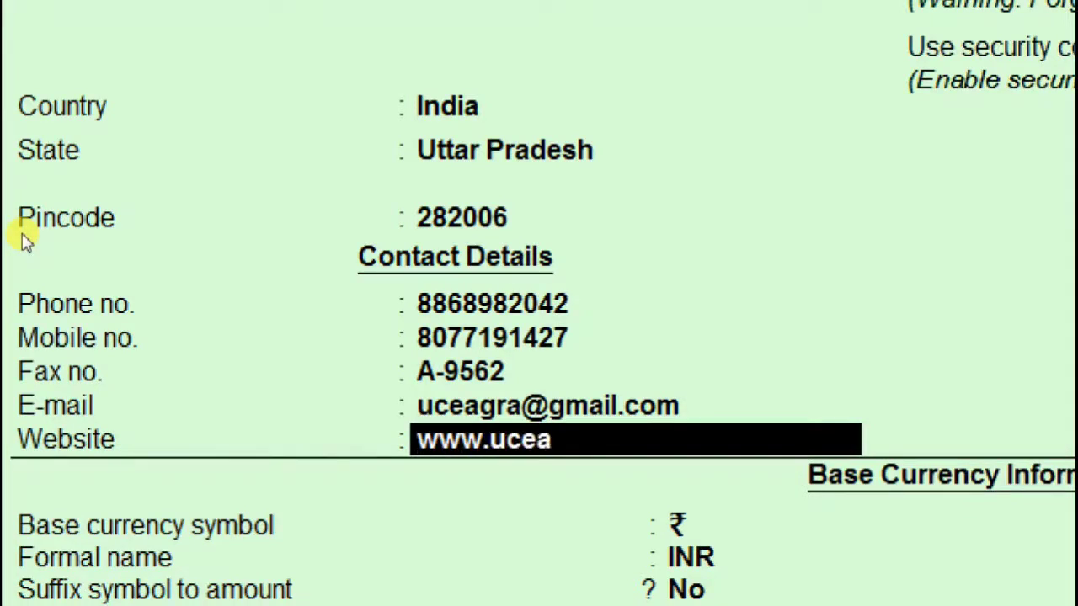
type(".com")
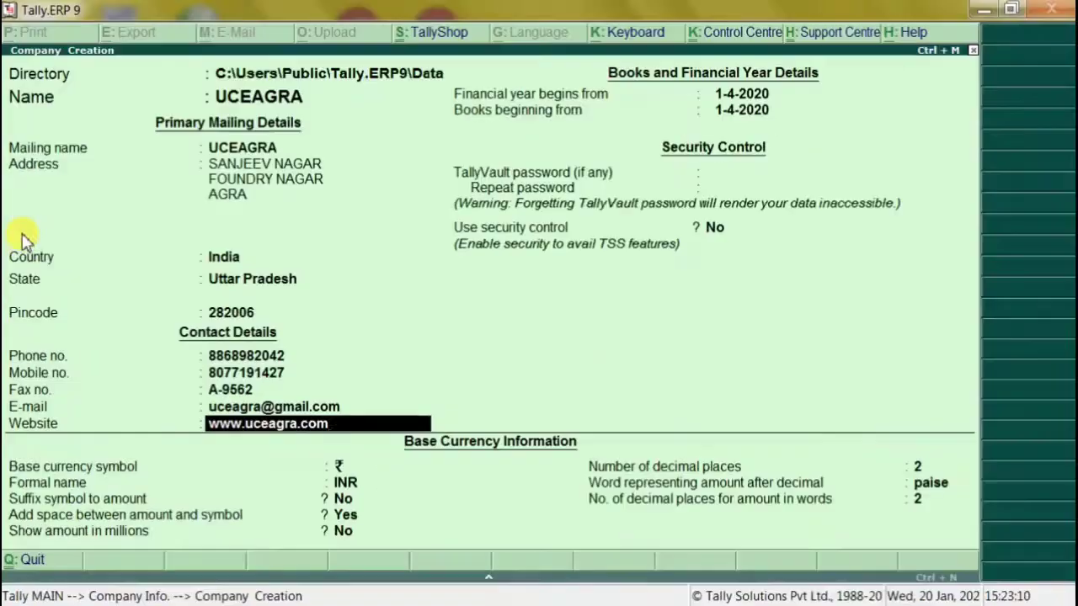
key("Return")
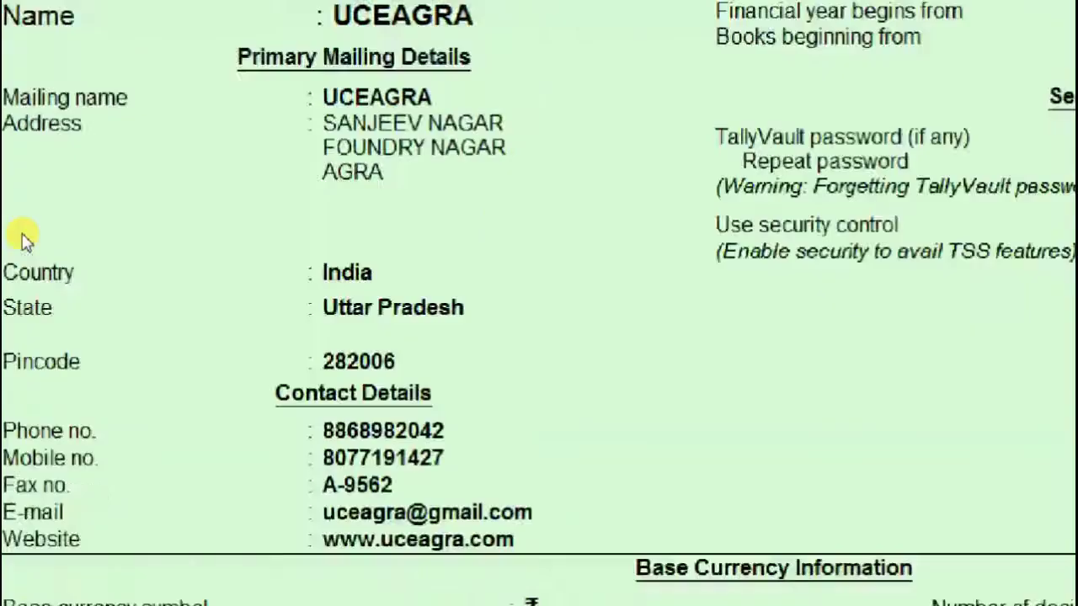